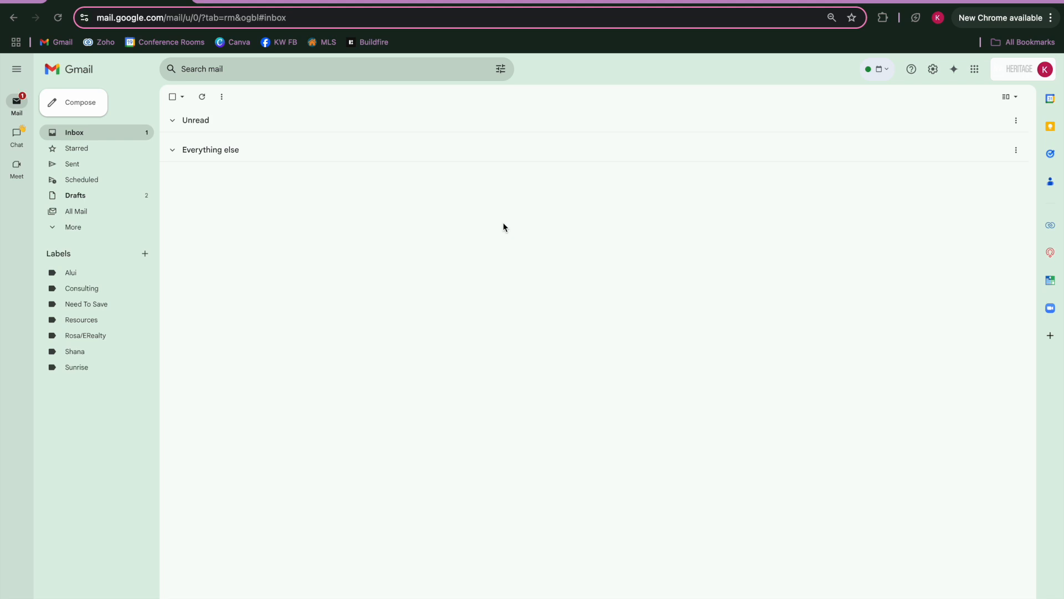
Step: Open Gmail's Quick settings panel and scroll through its inbox type and reading pane options
click(932, 70)
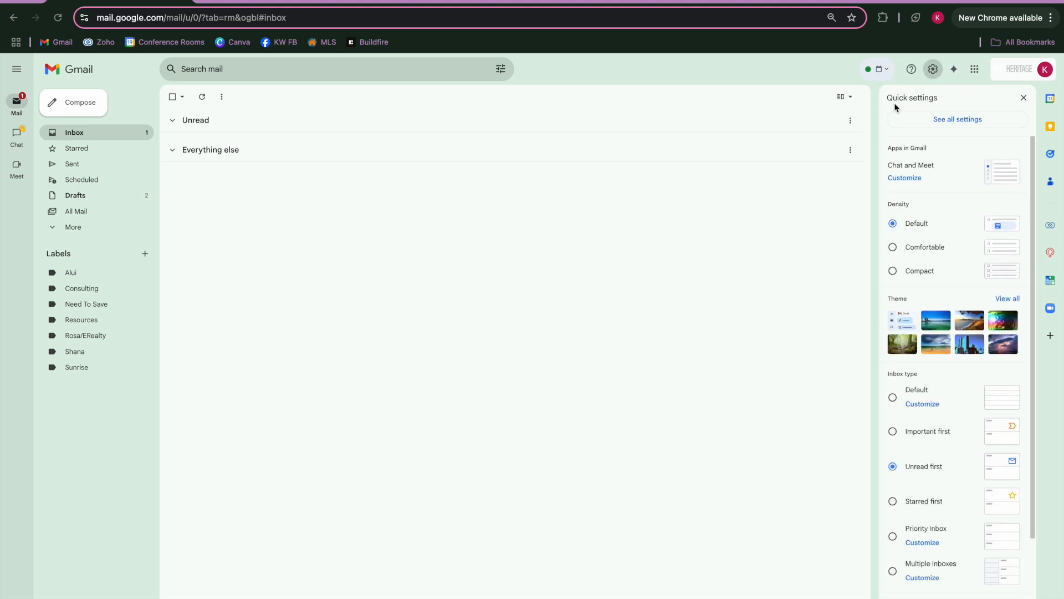
scroll(941, 292, down, 3)
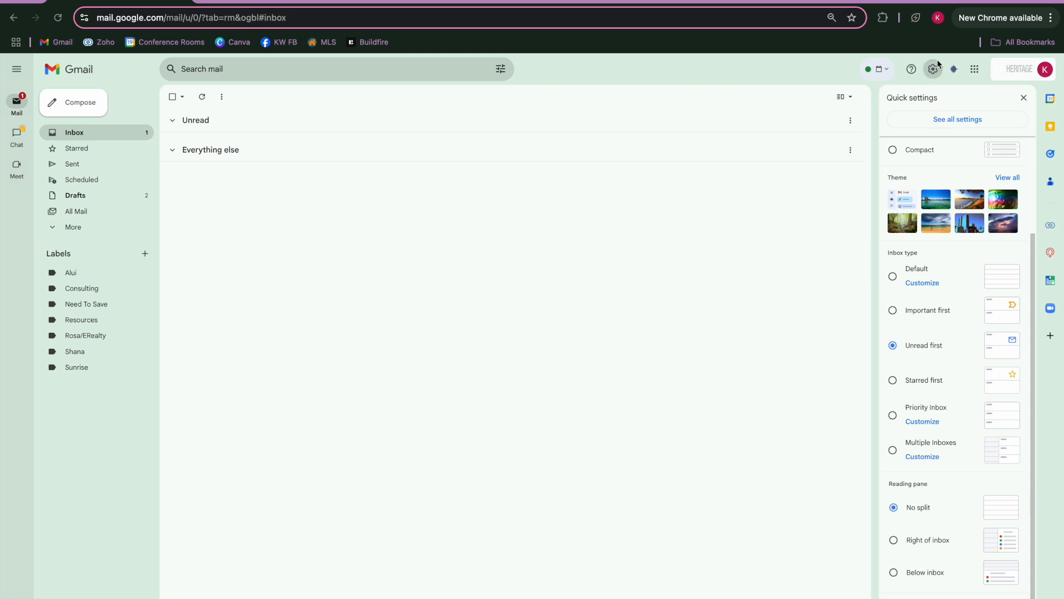
Step: Open the full Settings page on the Labels tab, highlighting the System labels heading
click(967, 127)
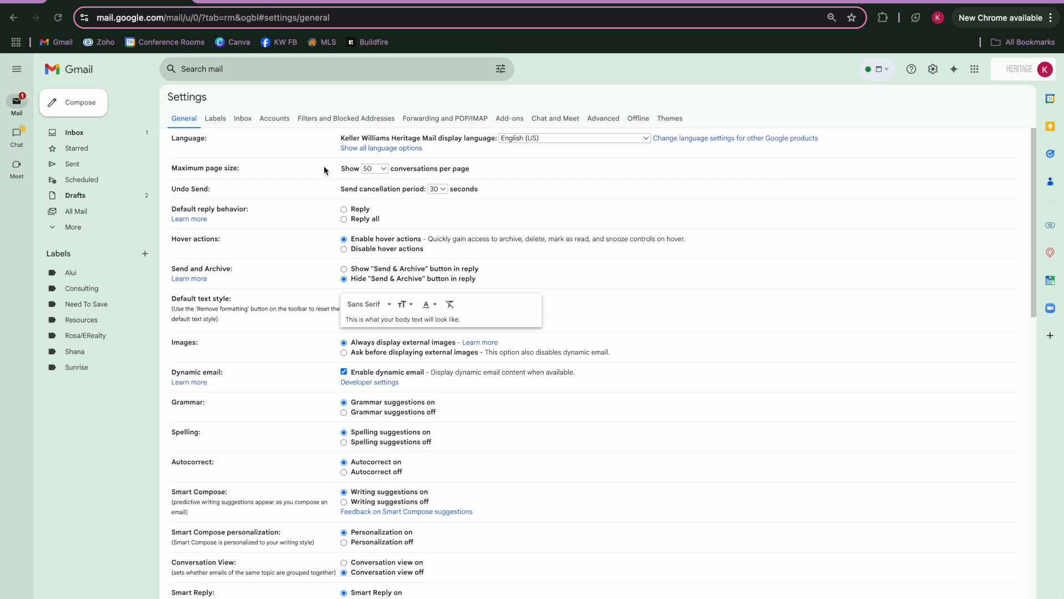
click(215, 117)
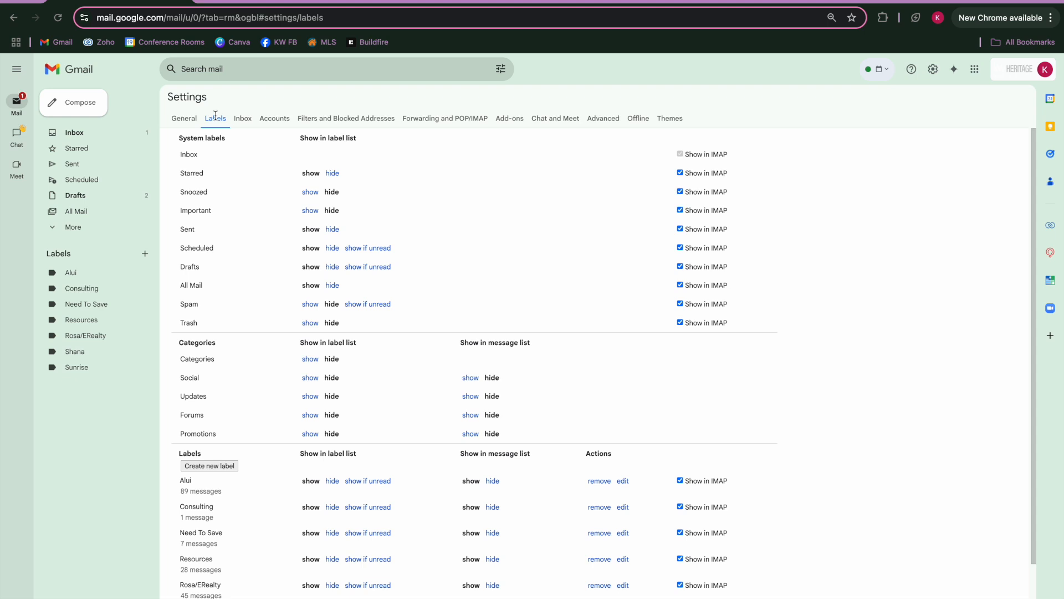
drag(175, 141, 235, 143)
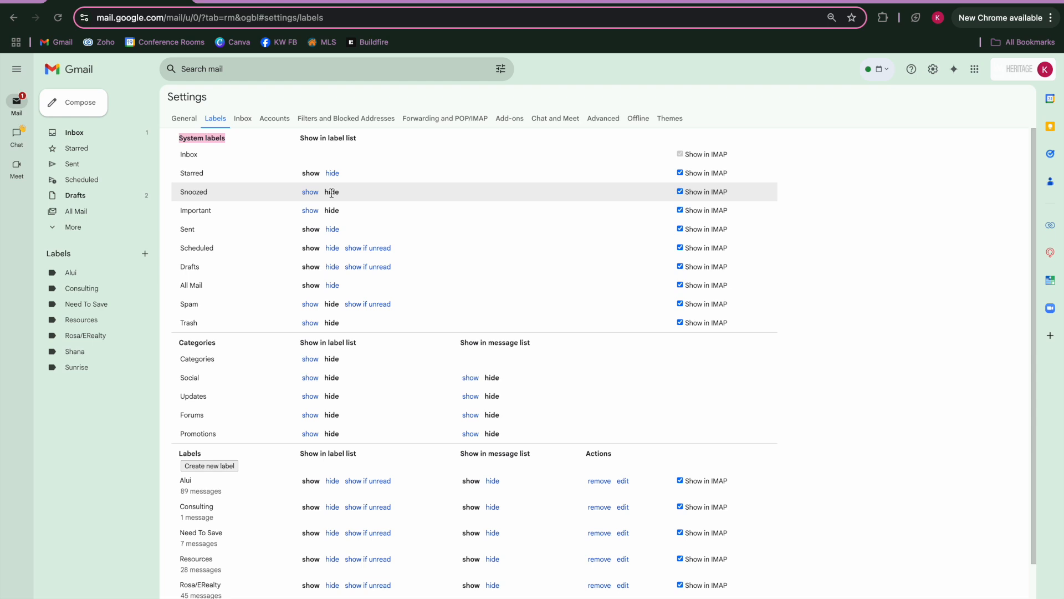
Step: Toggle Snoozed to show and back to hide, then return to the inbox
click(310, 192)
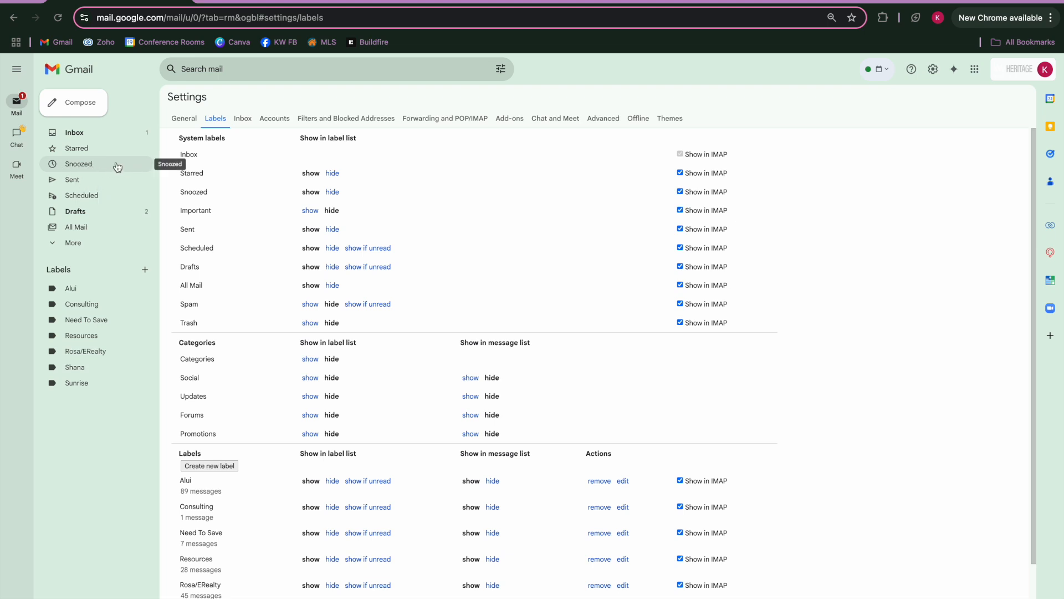
click(332, 192)
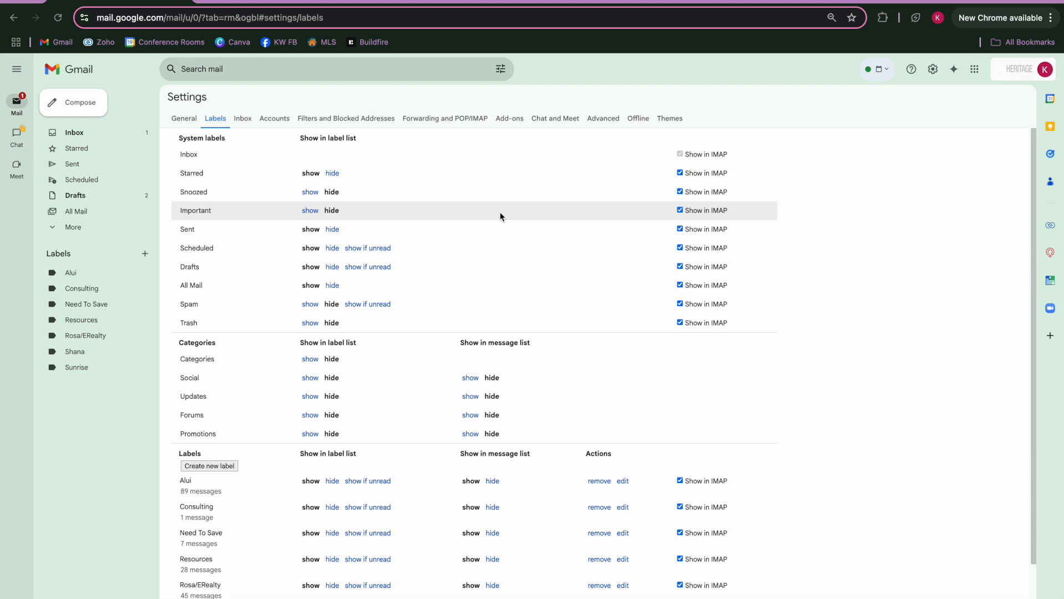
scroll(500, 211, down, 3)
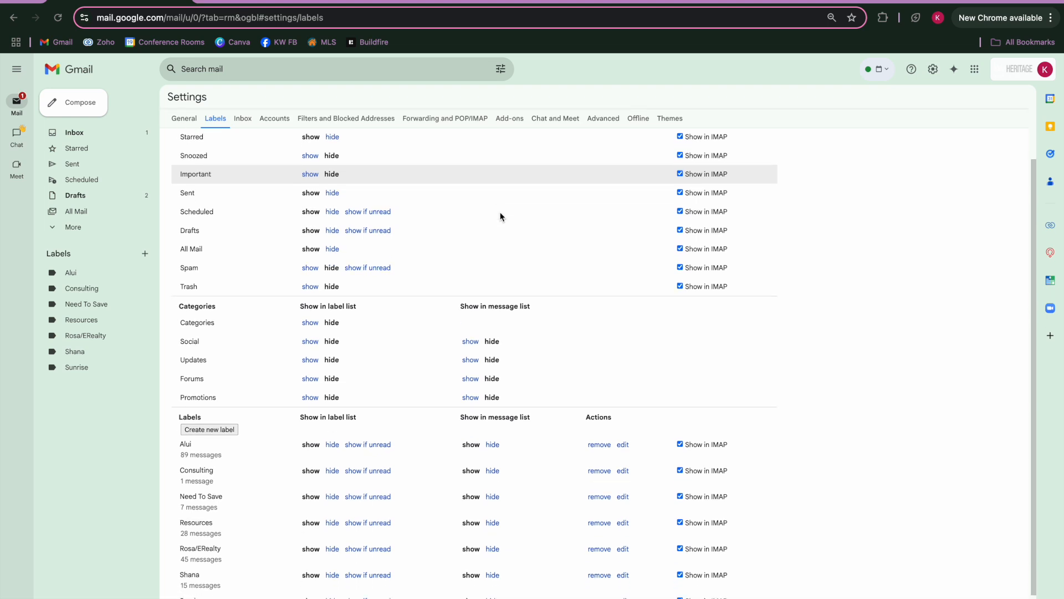
double_click(204, 256)
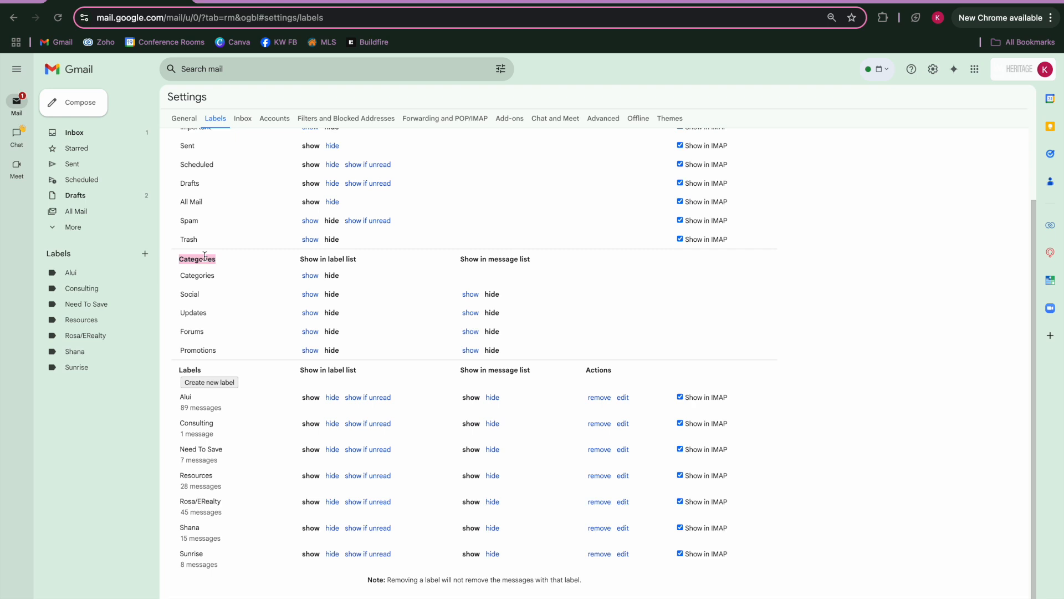
click(97, 132)
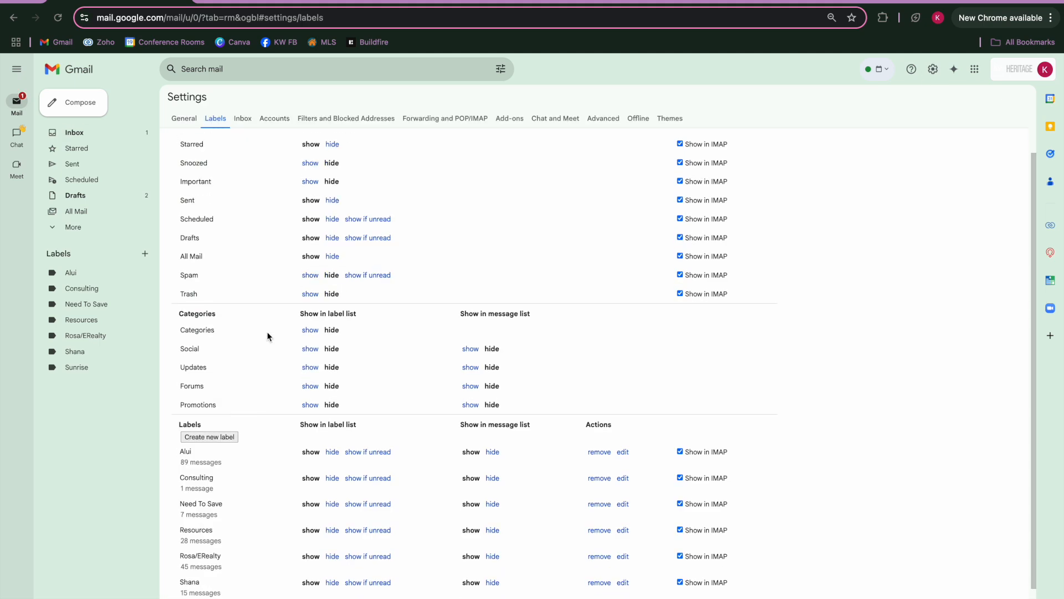
Step: Scroll past the Categories to the custom Labels section and start creating a new label
scroll(267, 331, down, 1)
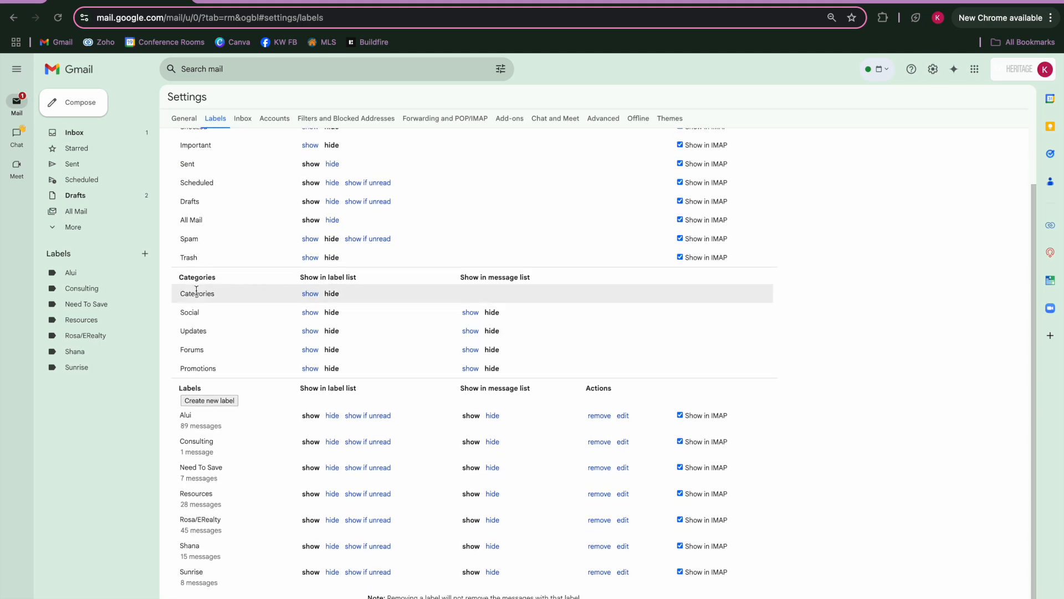
drag(180, 312, 217, 315)
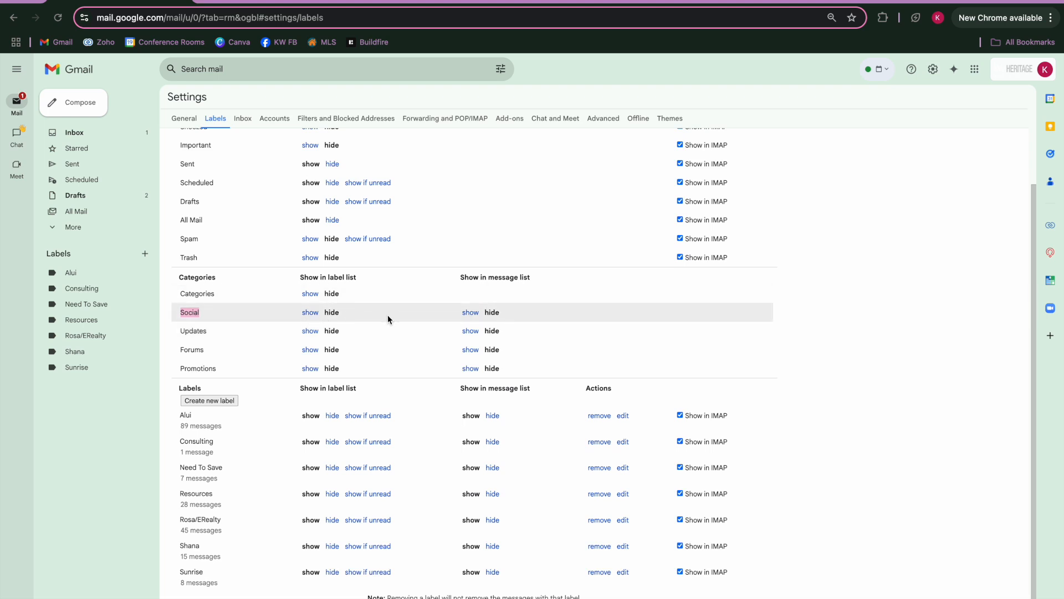
scroll(388, 314, down, 1)
double_click(189, 369)
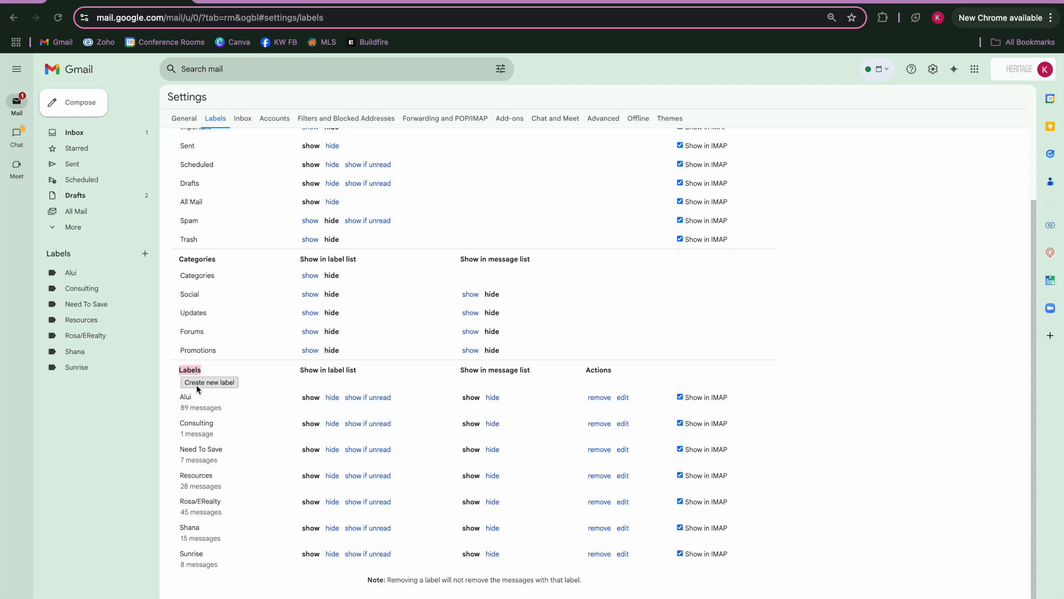
click(210, 384)
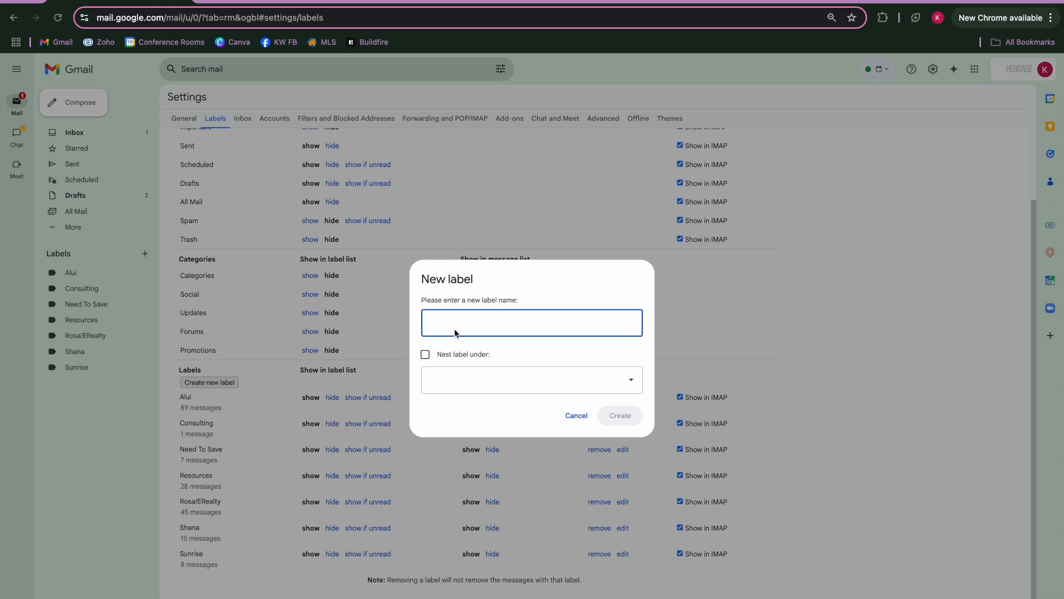
Step: Name the new label '123 Main St' and tick 'Nest label under' without choosing a parent
text(123 Main St)
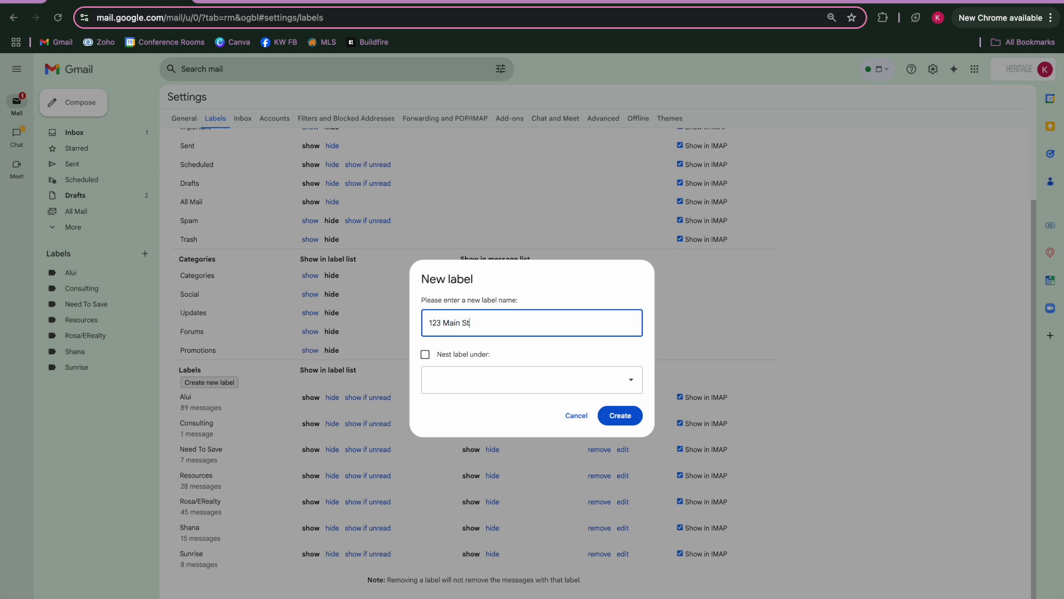
click(425, 355)
click(474, 391)
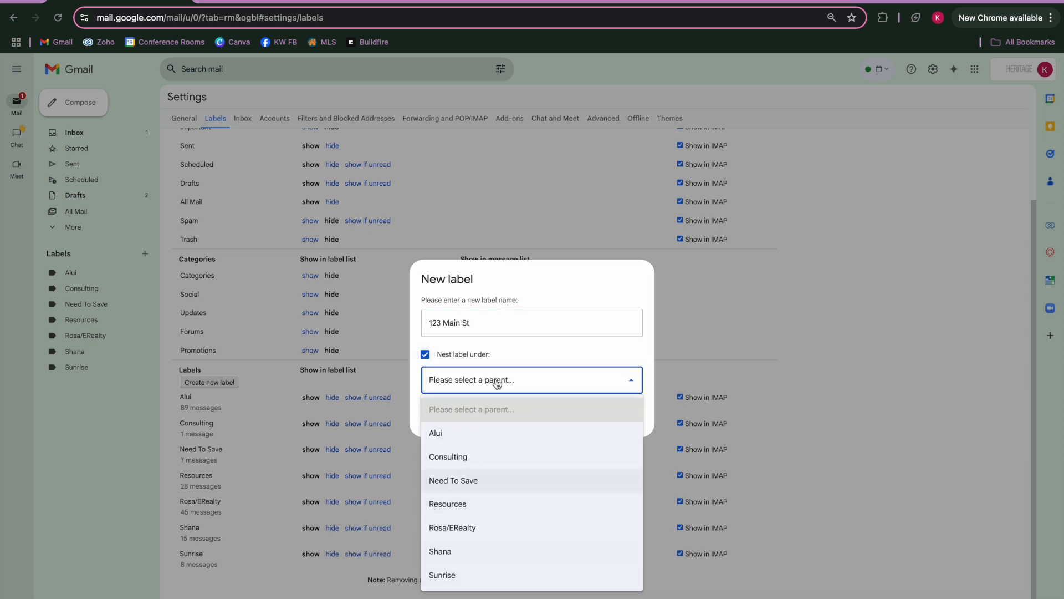
click(508, 344)
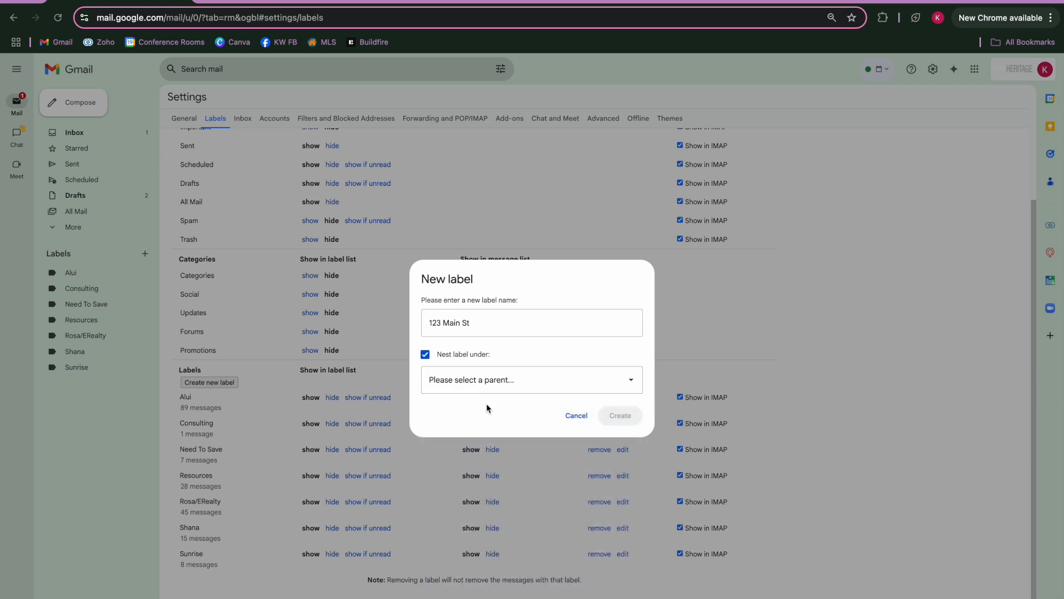
triple_click(444, 327)
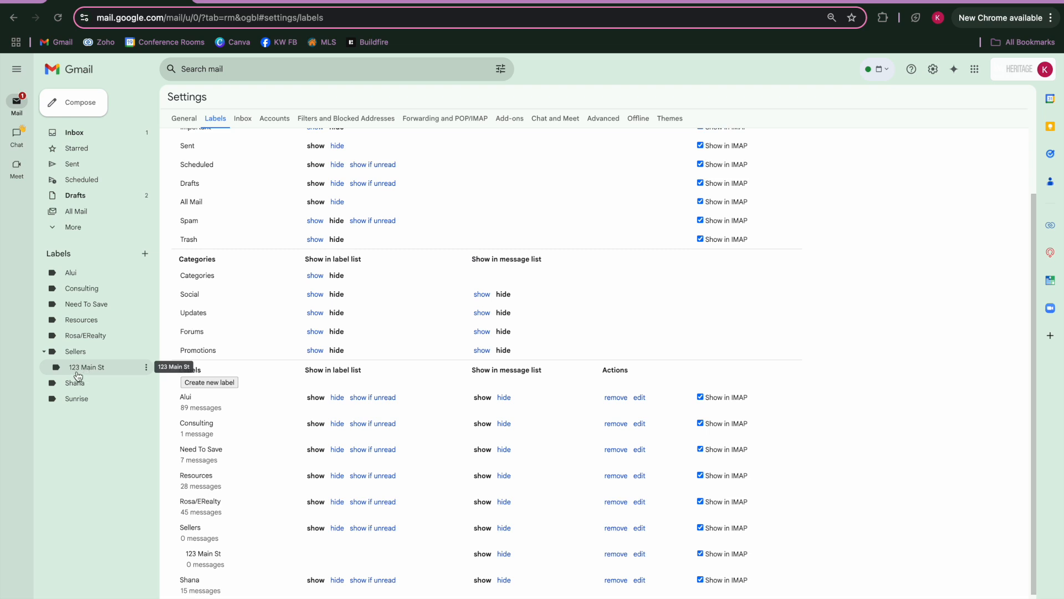
Step: Collapse the Sellers label in the sidebar and select the unread leadership breakfast email
click(44, 352)
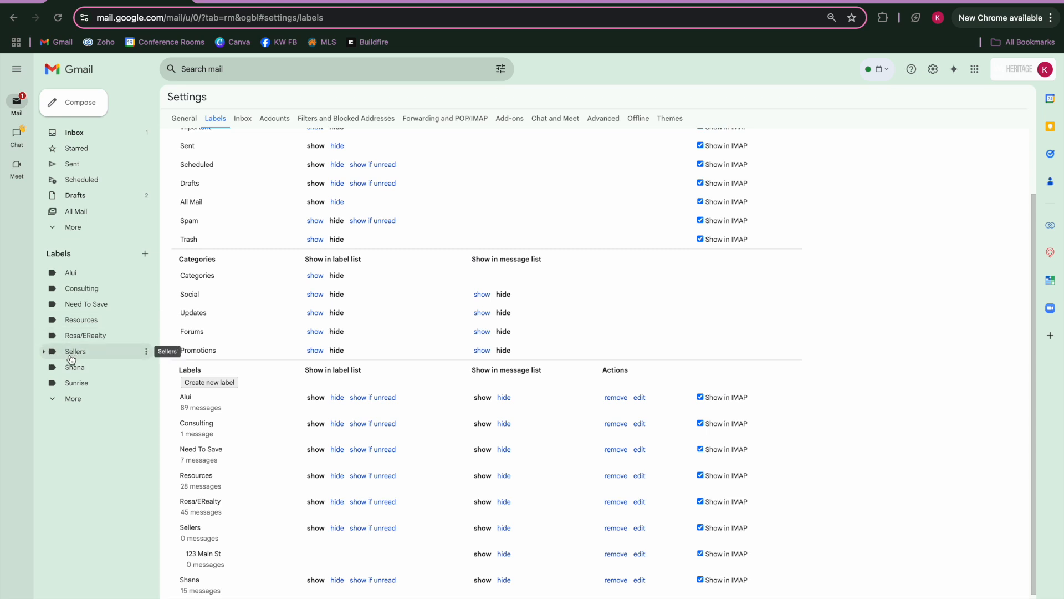
scroll(624, 271, down, 1)
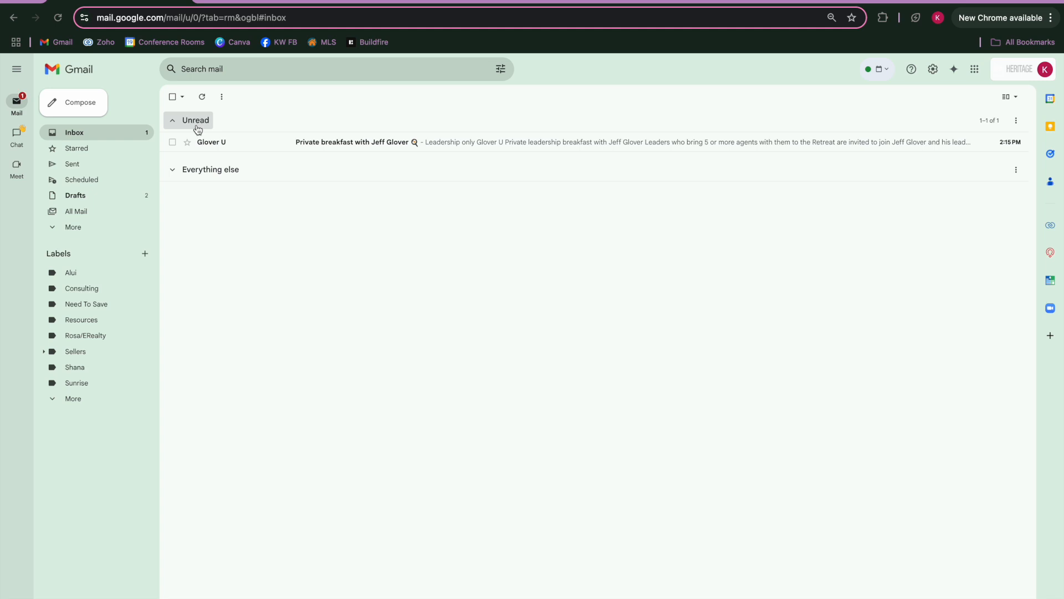
click(172, 142)
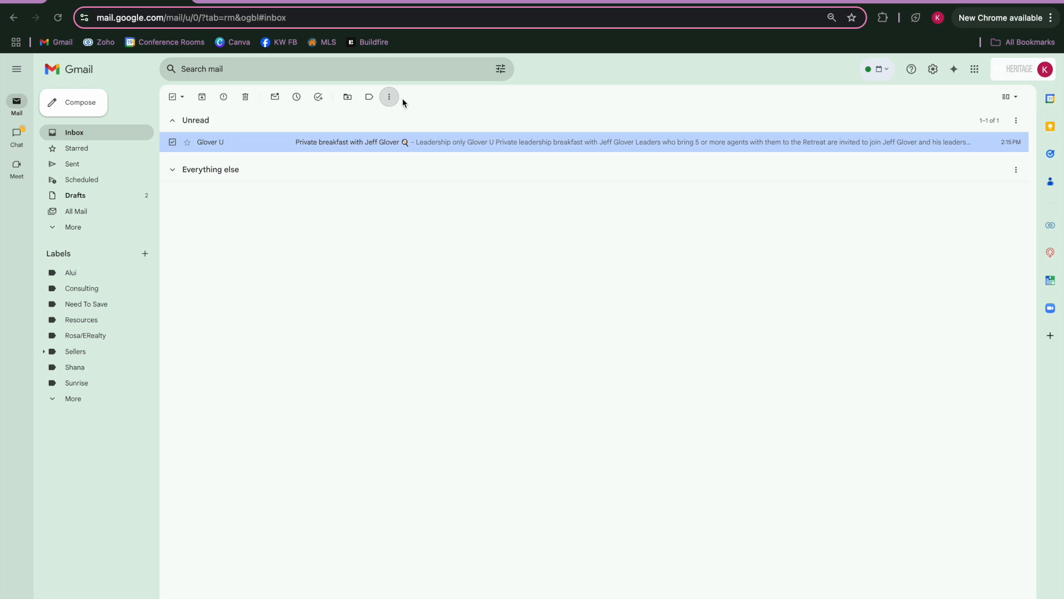
Step: Tick the Social label for the selected email, then dismiss the label list without applying it
click(370, 99)
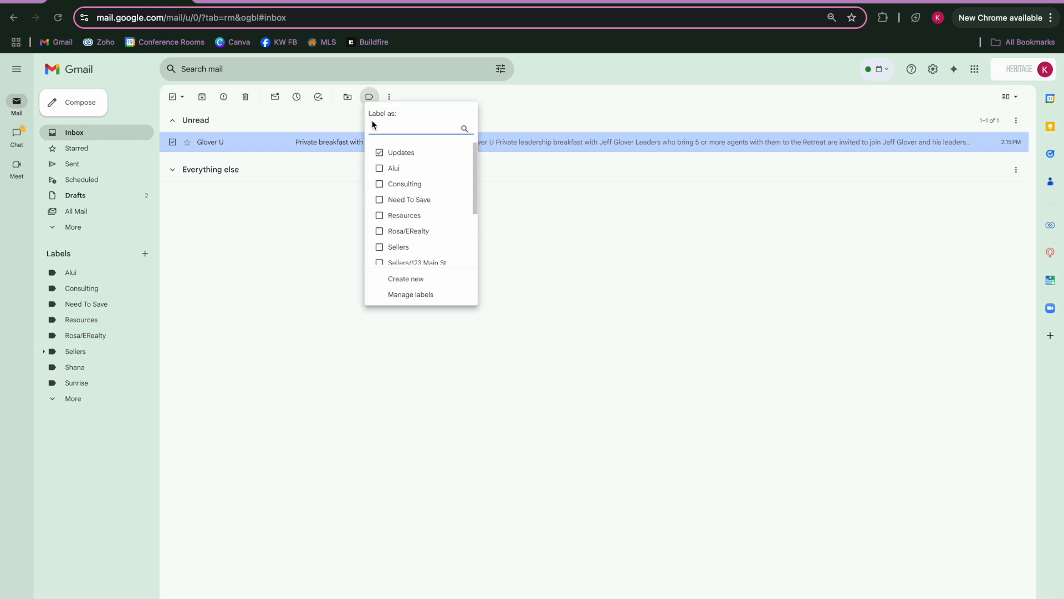
scroll(394, 239, down, 2)
scroll(395, 239, down, 2)
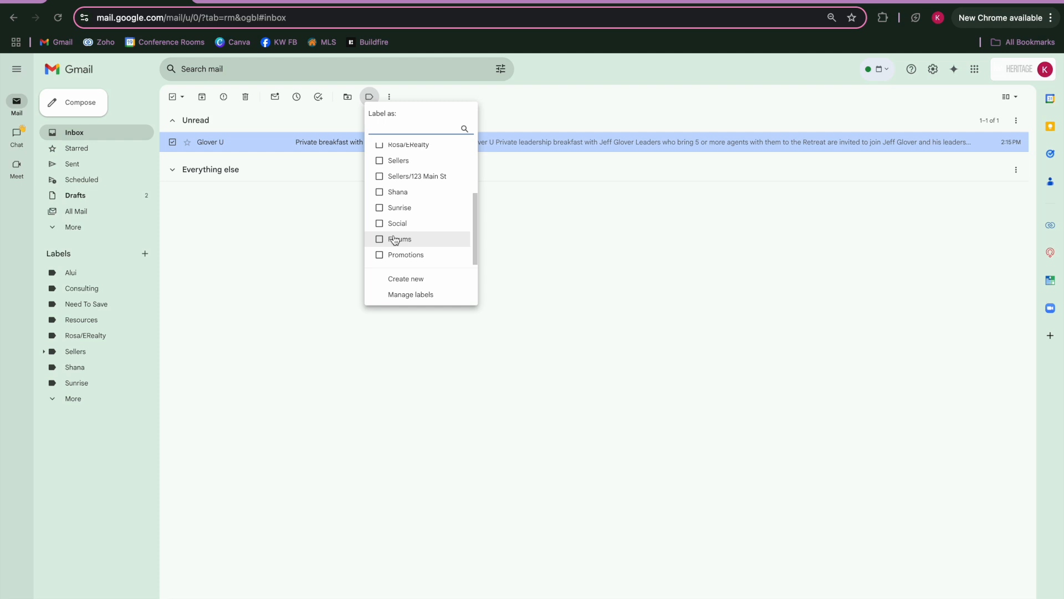
click(395, 223)
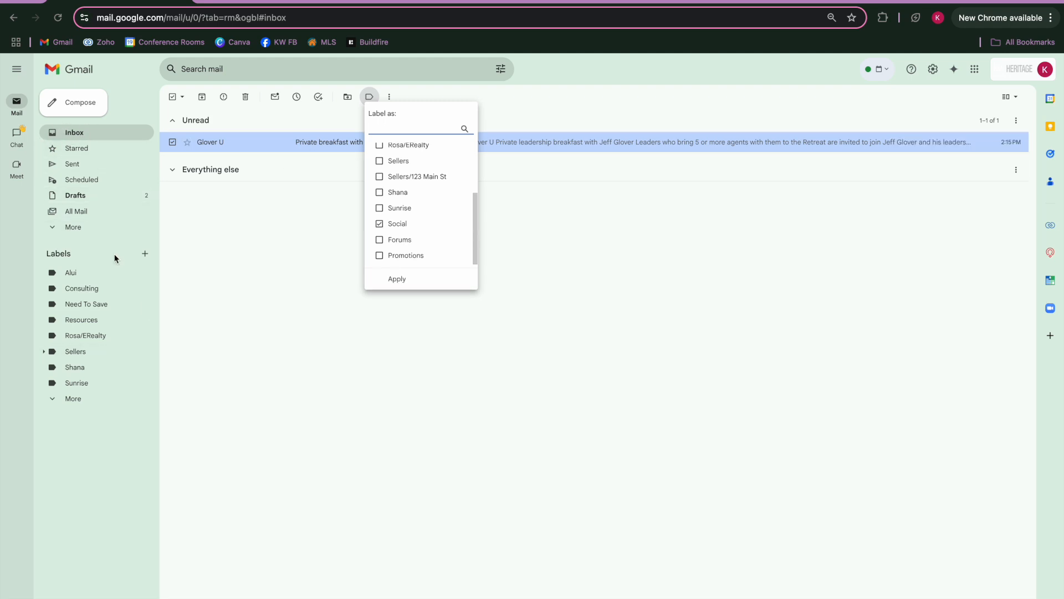
click(575, 331)
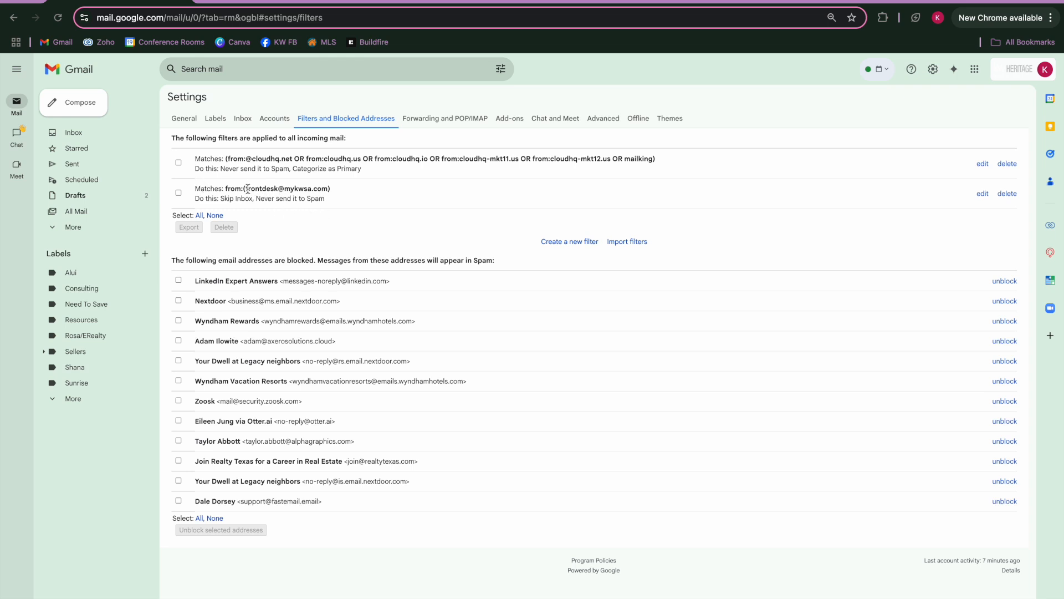
Step: Highlight the front-desk filter's address and Skip Inbox action, then begin a new filter
drag(245, 188, 329, 190)
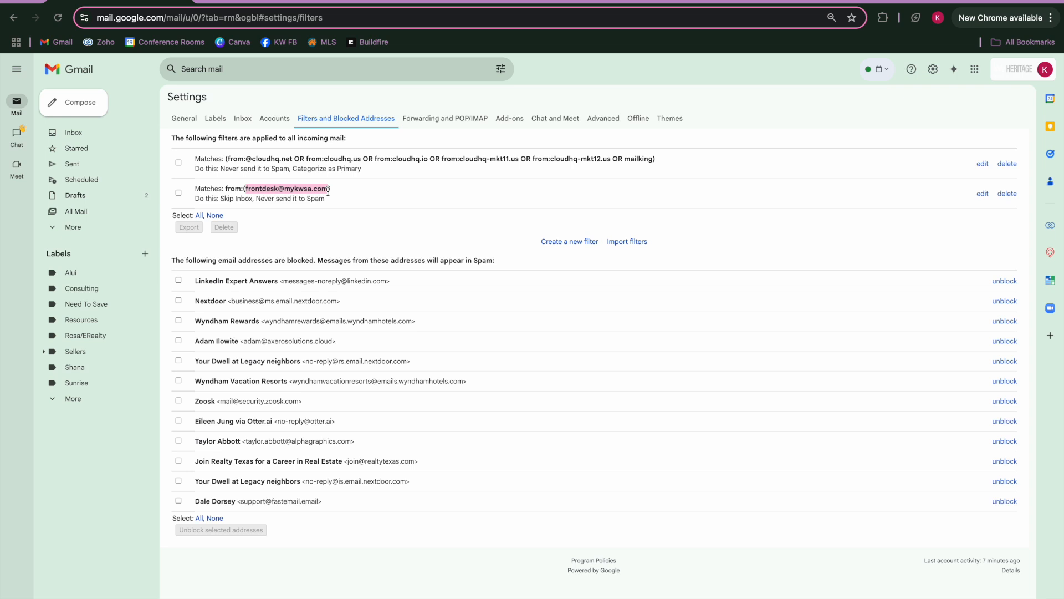
drag(221, 198, 253, 199)
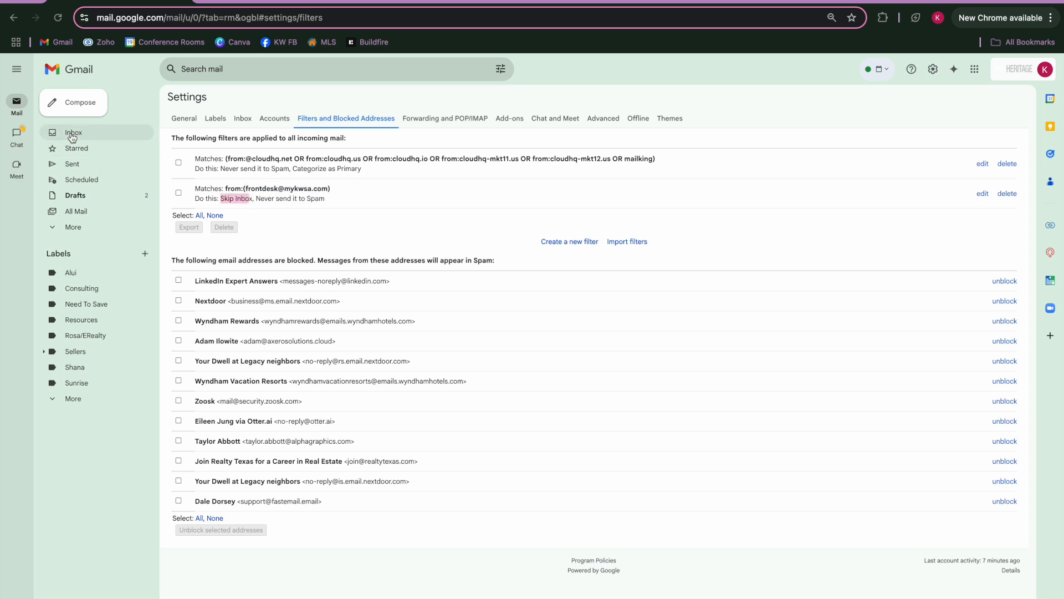
click(376, 208)
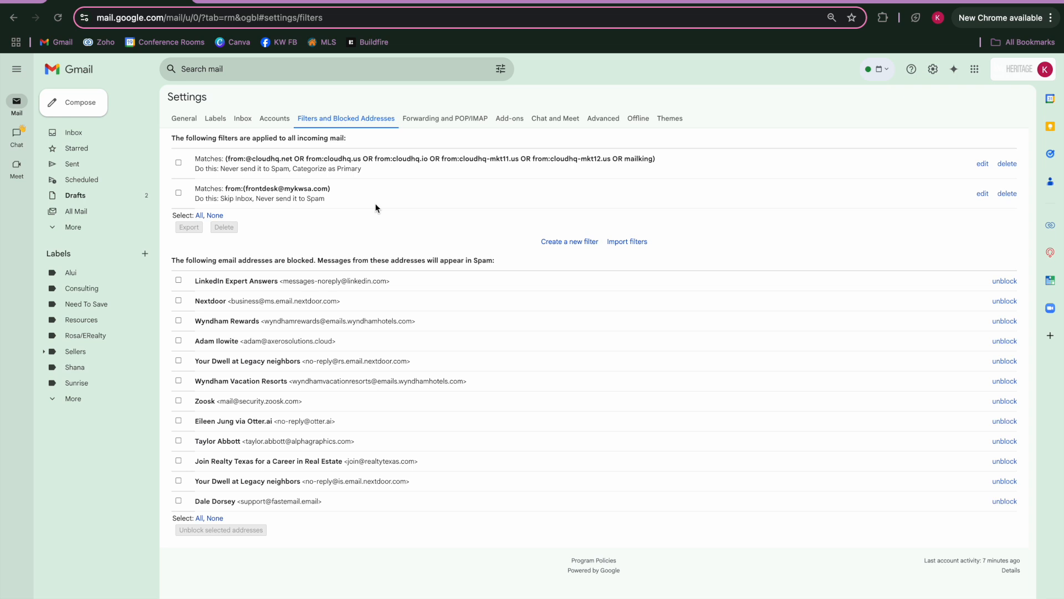
click(570, 244)
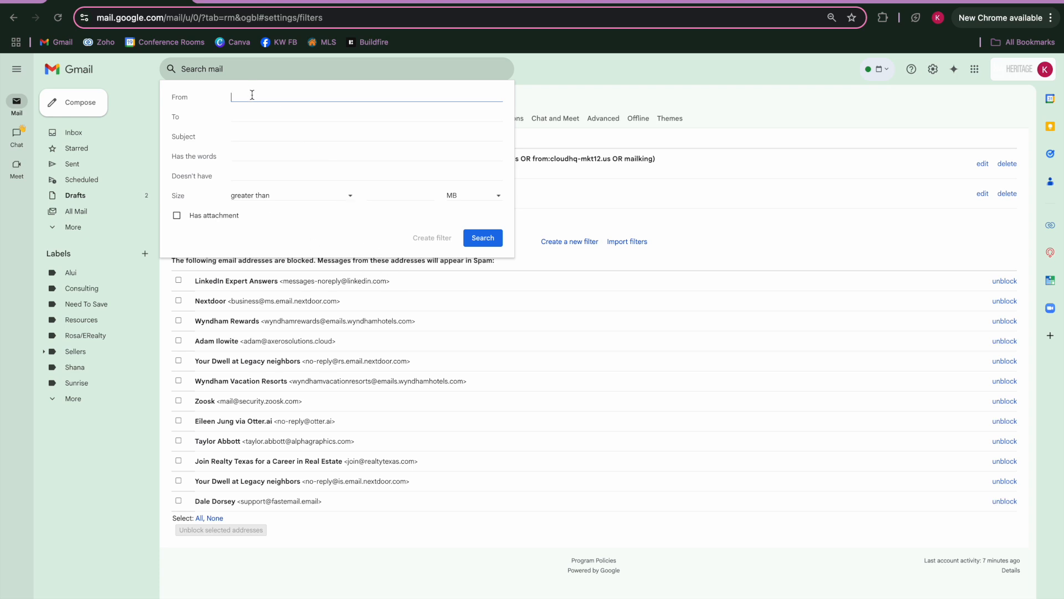
Step: Enter the tech team's e-mail address as the From criterion and continue to the filter actions
click(251, 153)
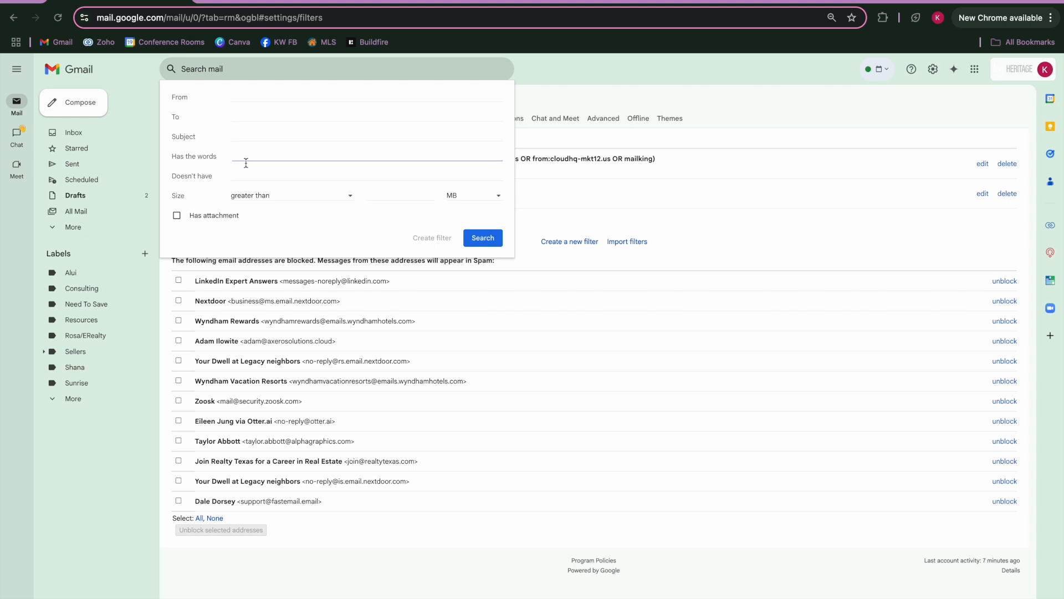
click(244, 98)
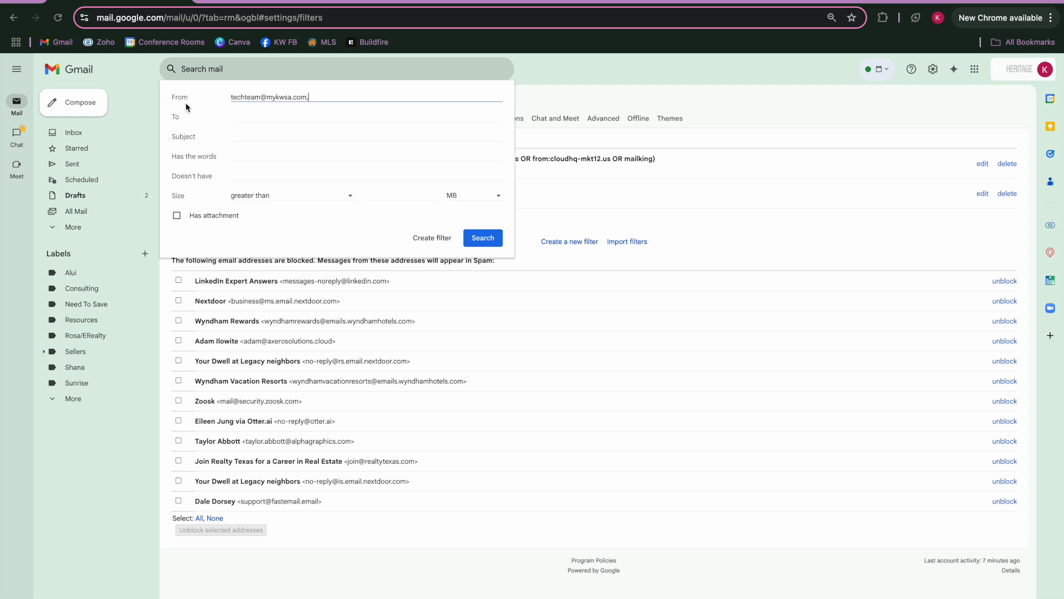
drag(309, 96, 214, 97)
key(ctrl+c)
key(BackSpace)
click(245, 156)
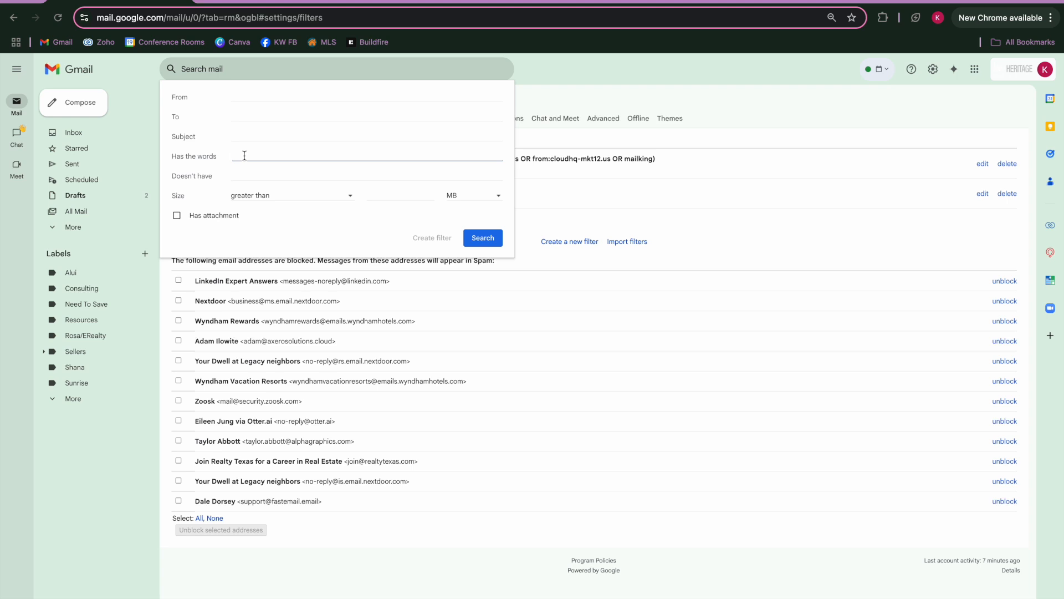
click(256, 97)
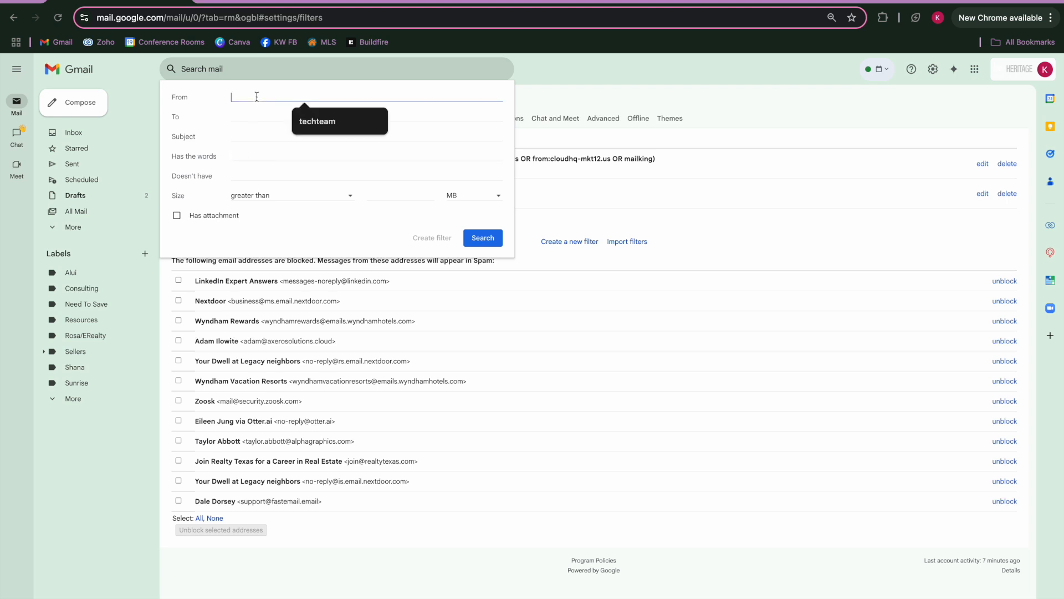
key(ctrl+v)
click(436, 238)
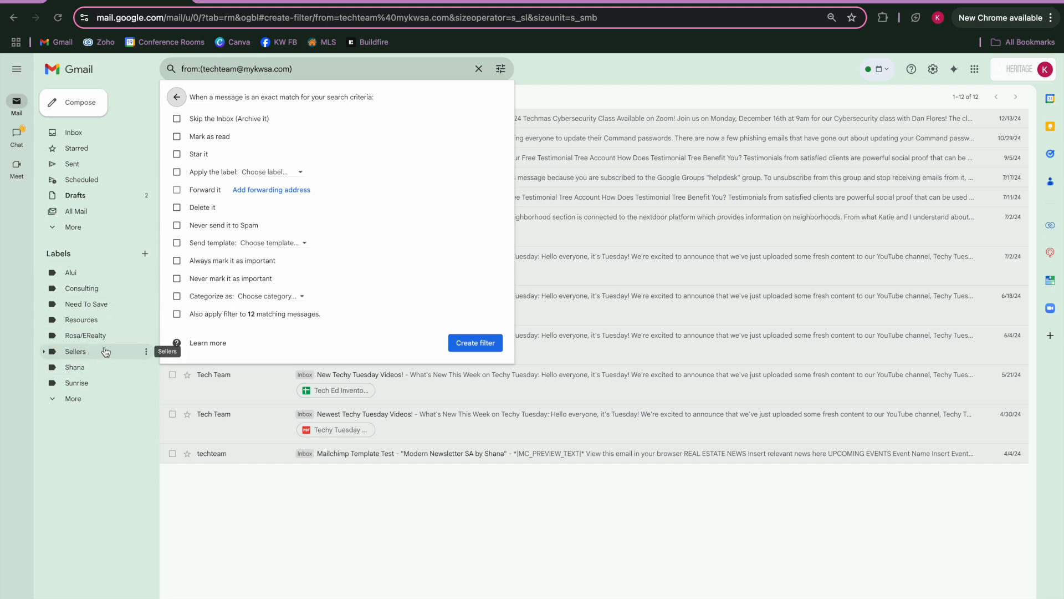
Step: Have the filter apply the Sellers/123 Main St label and save it
click(273, 174)
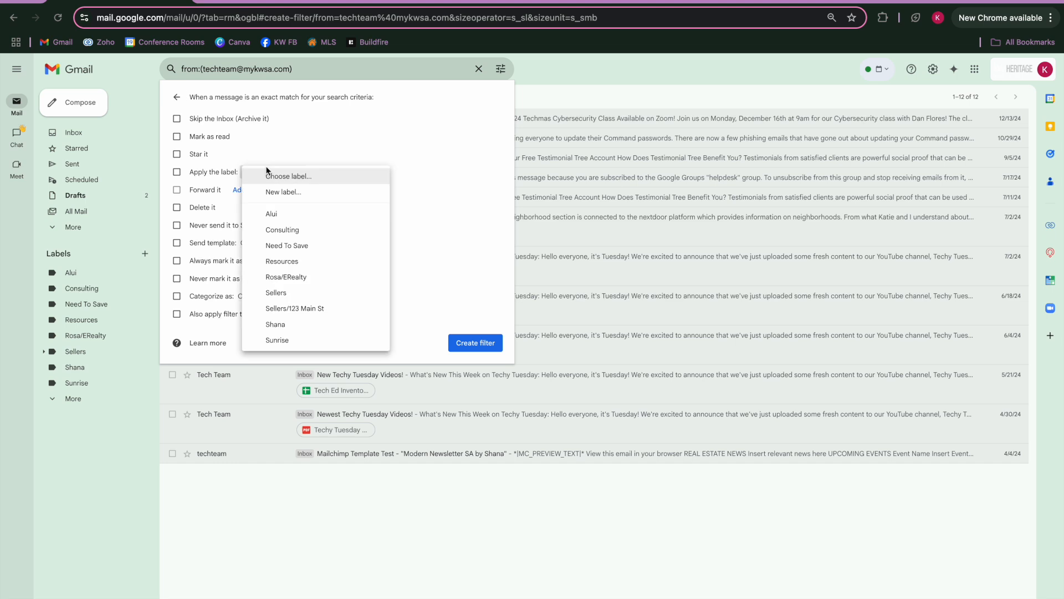
click(287, 310)
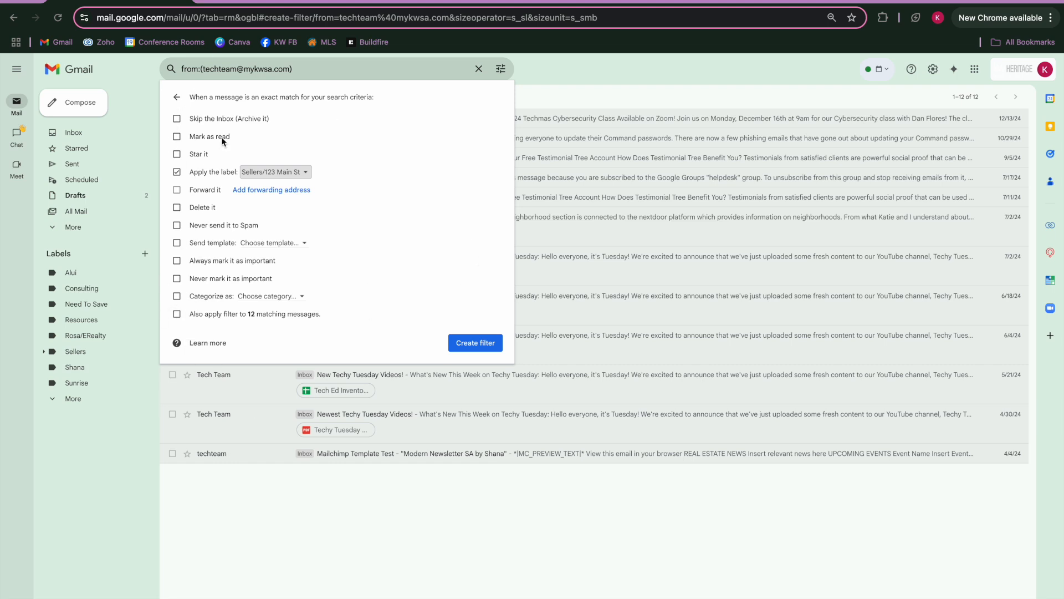
click(478, 344)
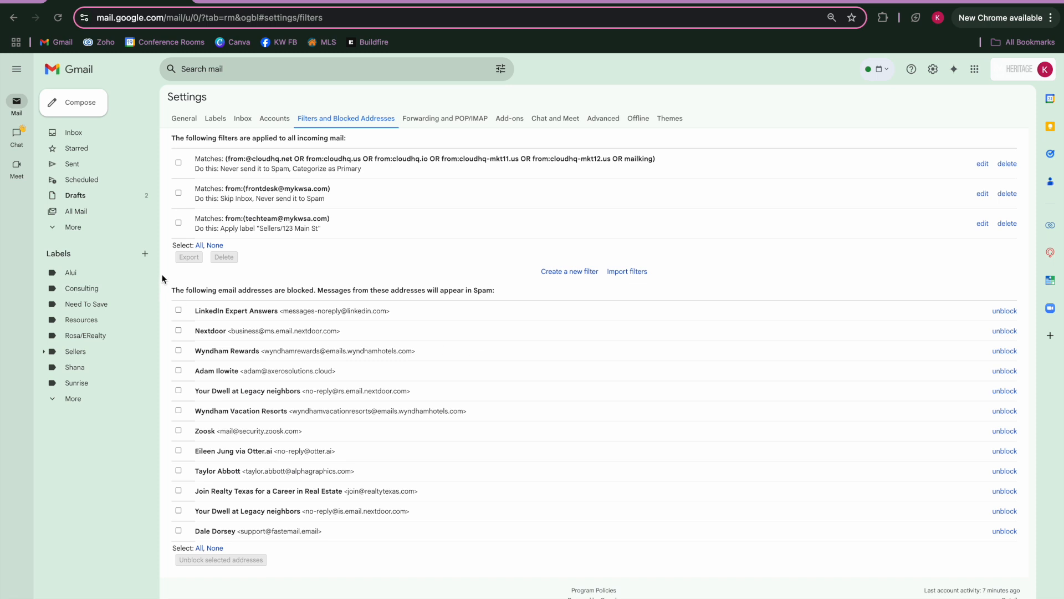